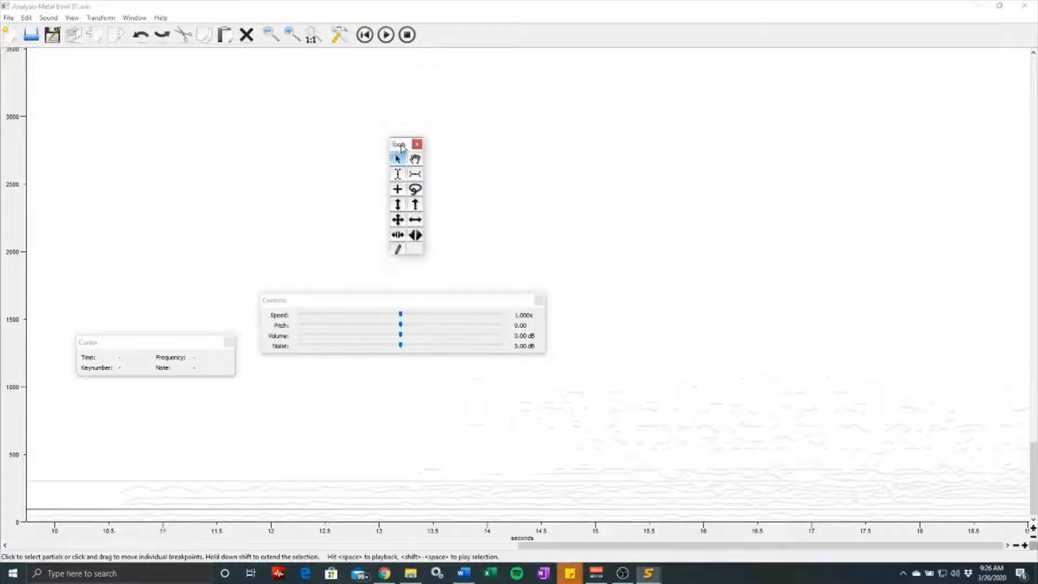
Step: Move the Tools palette to just above the Cursor palette
drag(402, 145, 431, 140)
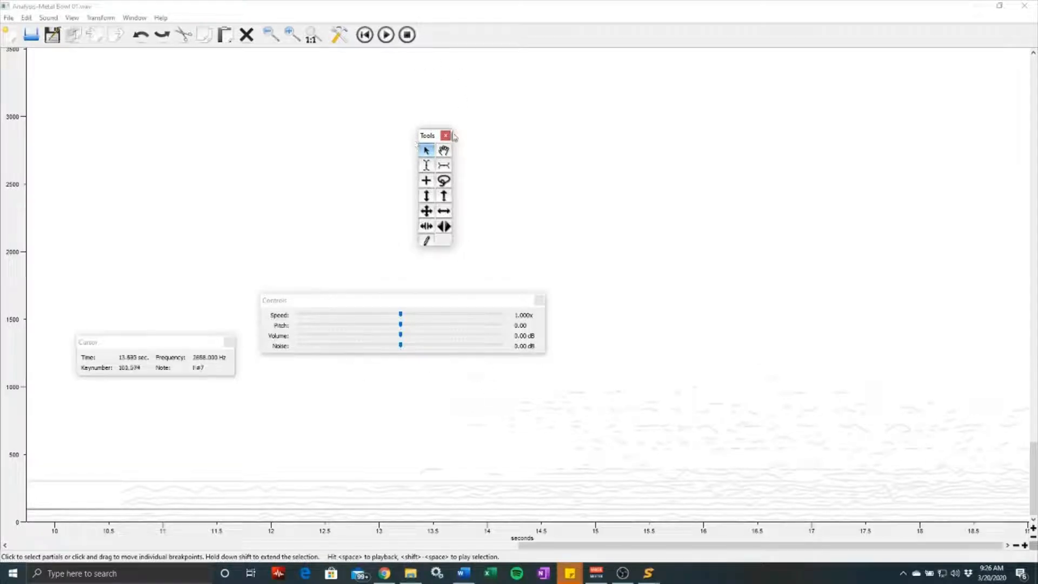
drag(431, 138, 221, 193)
Step: At the start of the sound, select the partials near 980 Hz, 600 Hz and 300 Hz one at a time
drag(577, 547, 14, 520)
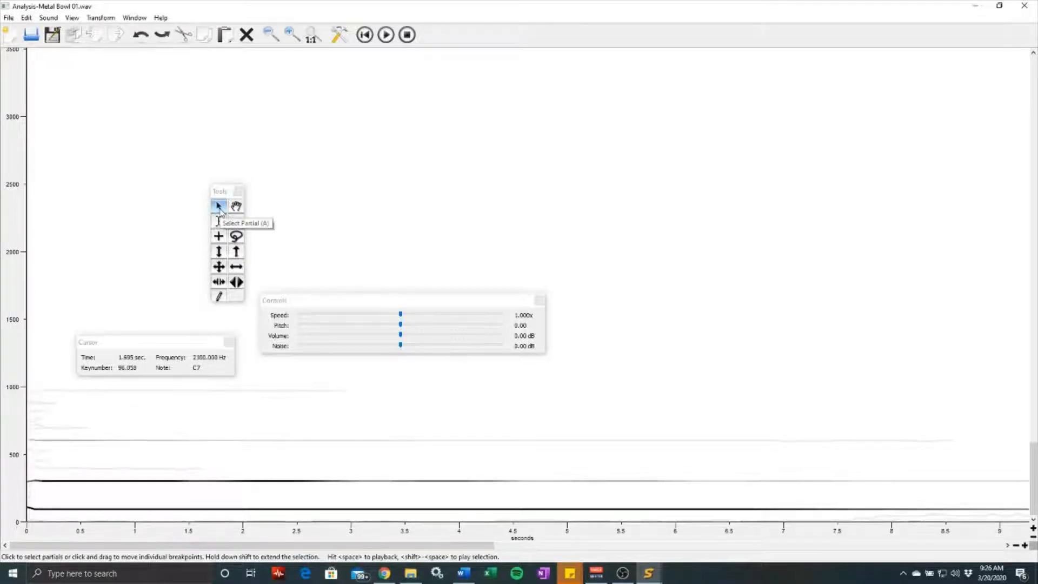
click(228, 391)
click(233, 440)
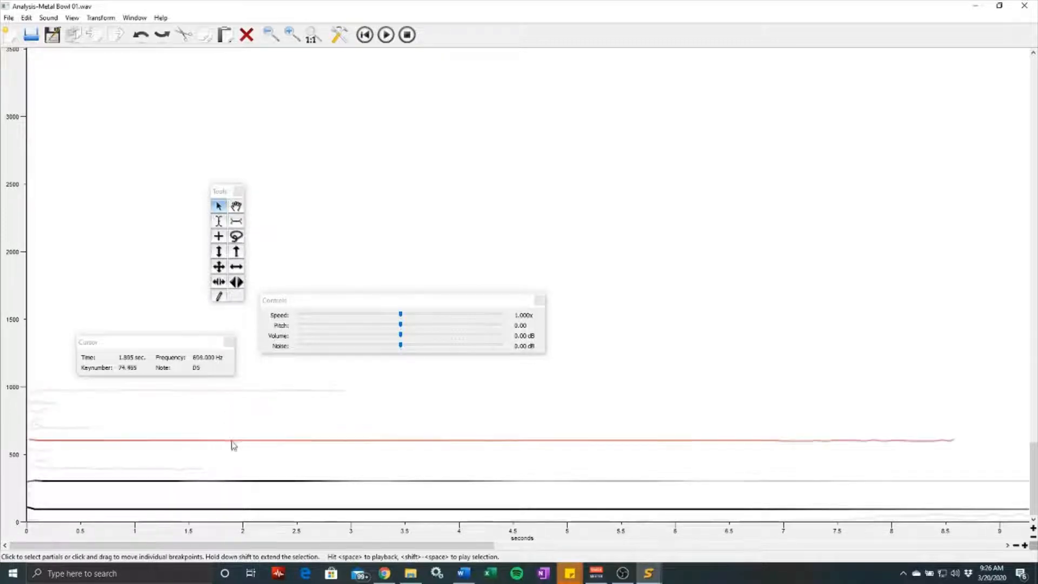
click(200, 478)
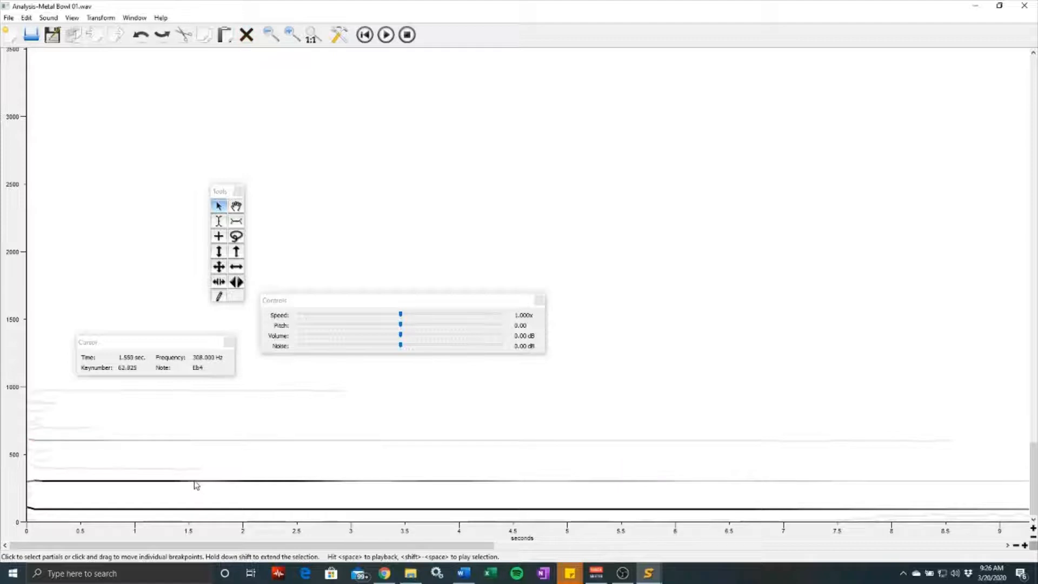
Step: Select the short partial near 400 Hz and extend the selection with the partials near 600 Hz and 980 Hz
click(156, 469)
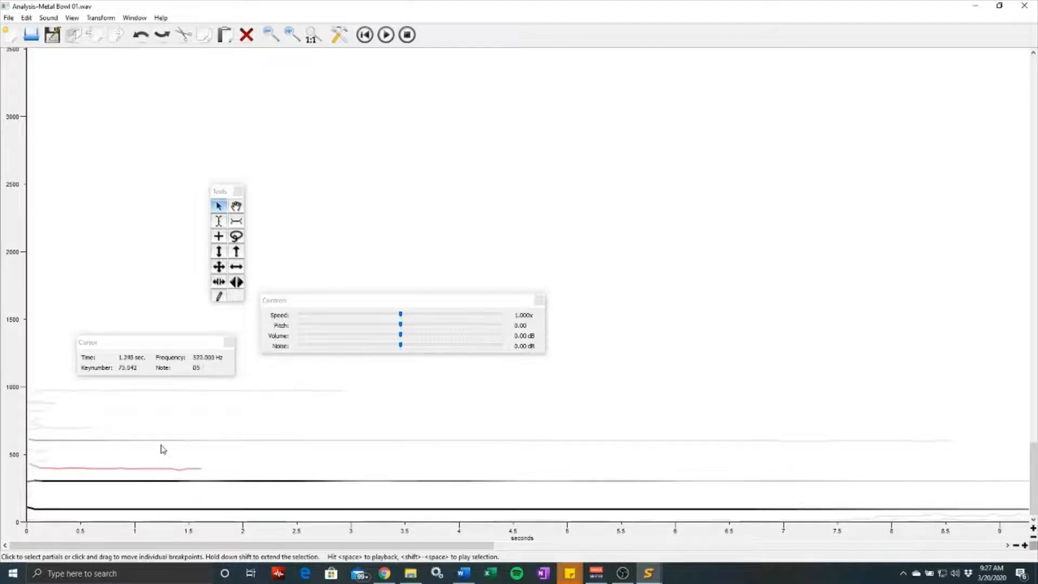
shift+click(163, 441)
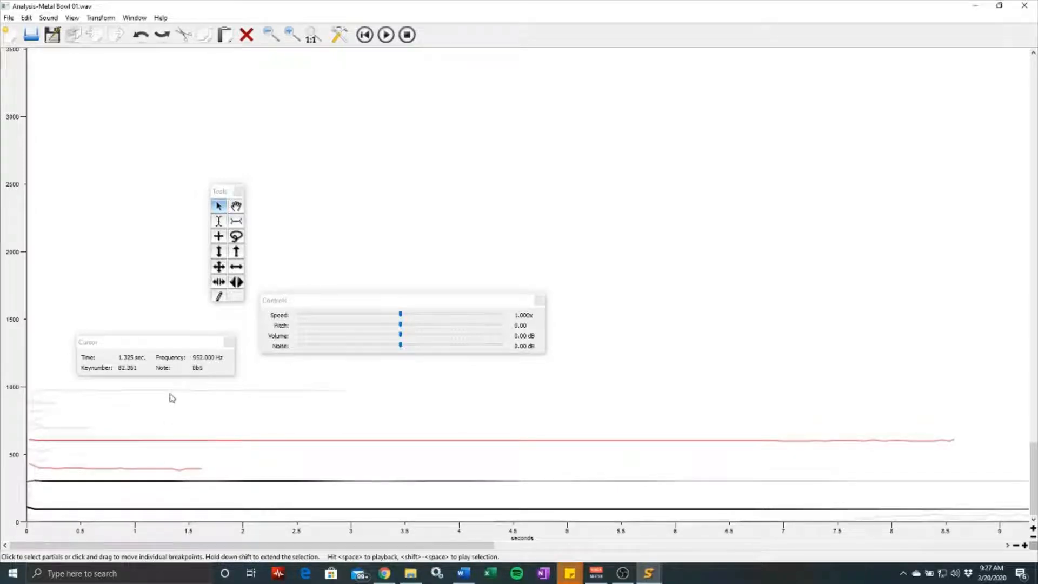
shift+click(170, 397)
Step: Select the partials near 600 Hz and 100 Hz one at a time, and clear the selection
click(222, 440)
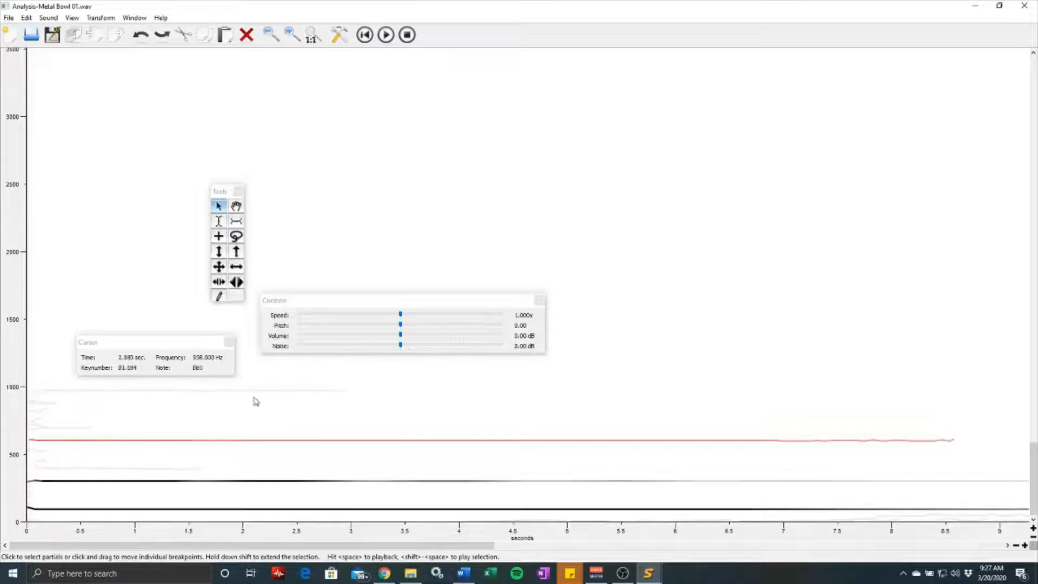
click(201, 508)
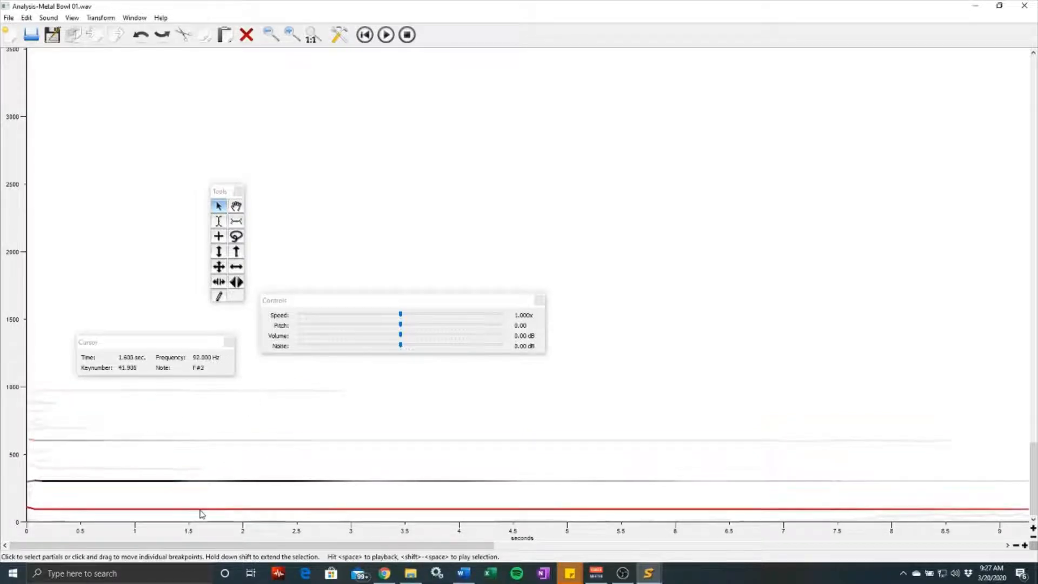
click(213, 440)
click(216, 412)
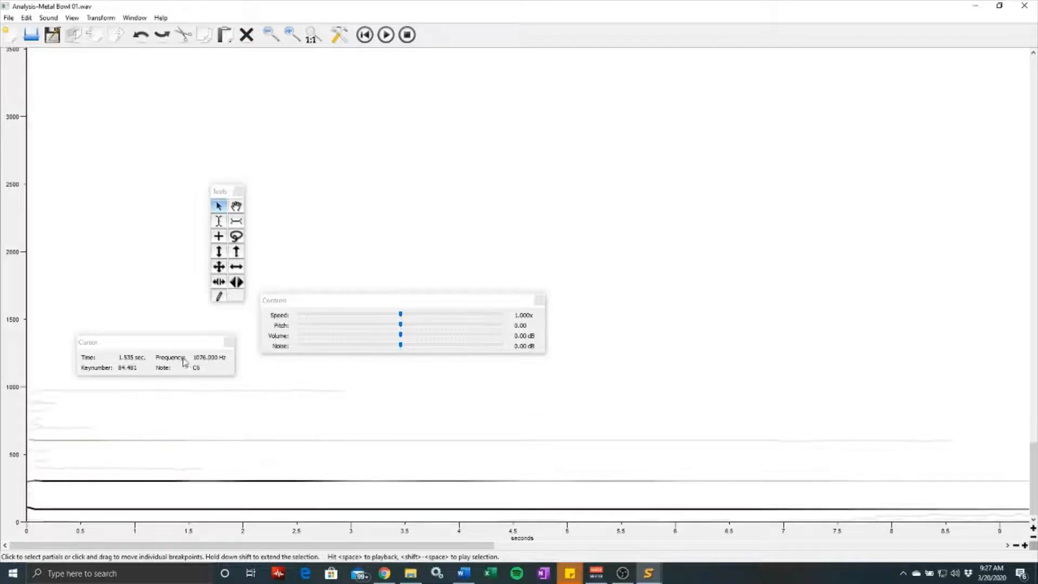
Step: Select the partials near 980 Hz, 700 Hz and 600 Hz together, and clear the selection
click(164, 391)
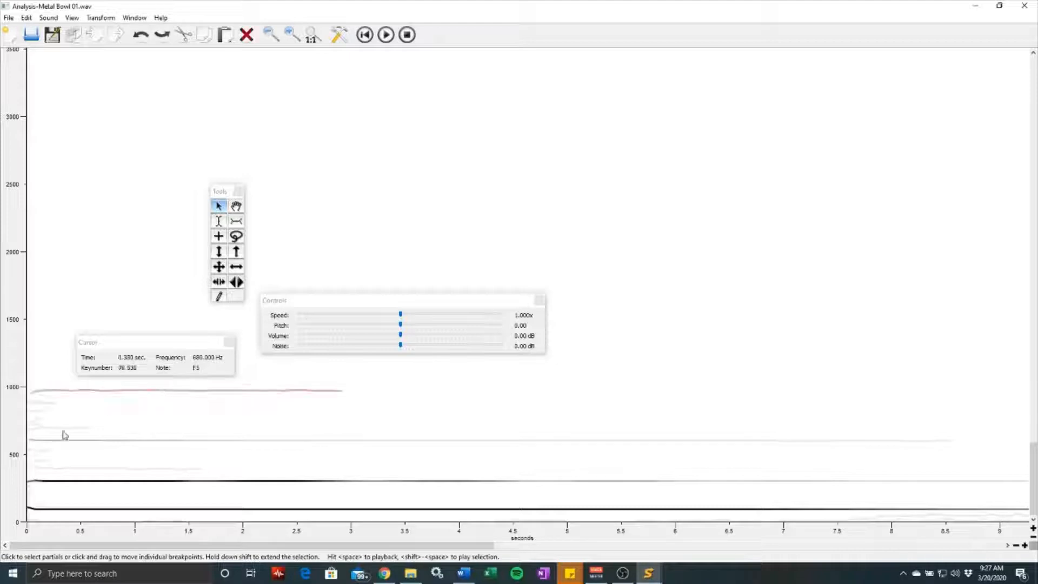
shift+click(64, 427)
shift+click(82, 441)
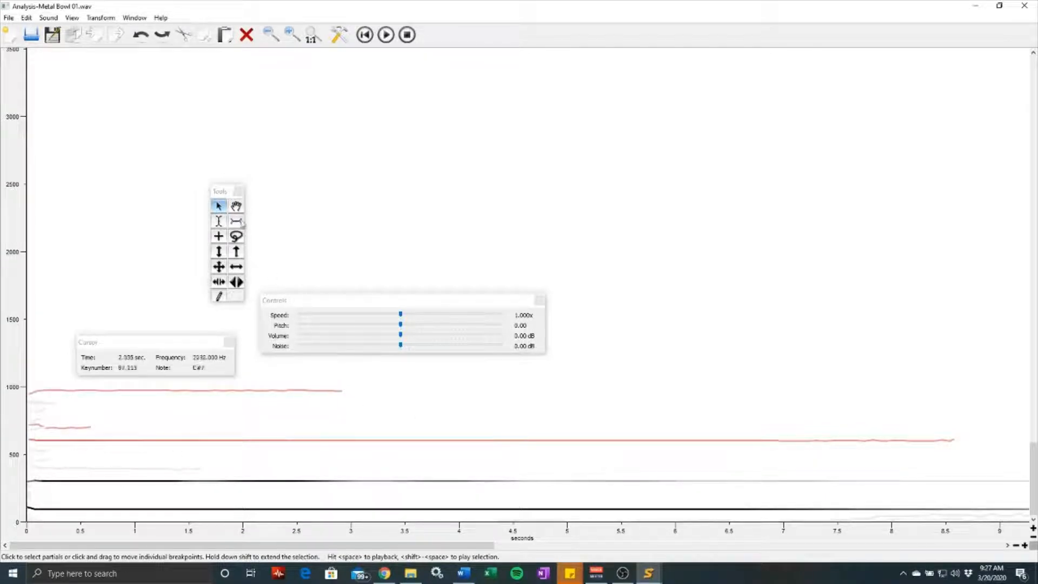
click(267, 204)
Step: Pan with Move Display up to the frequencies around 10000 Hz and back down to the lowest partials
click(236, 205)
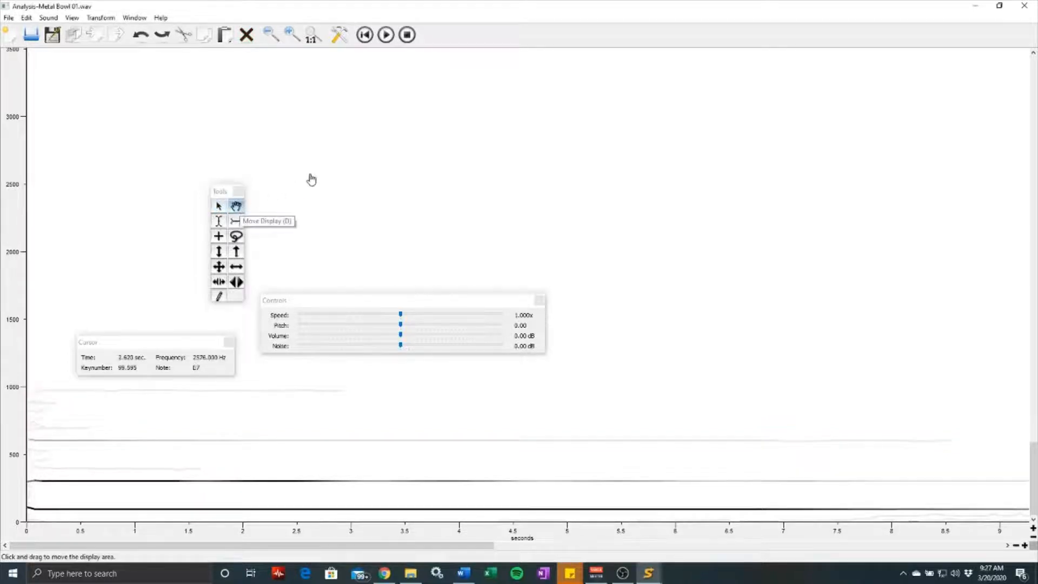
click(236, 206)
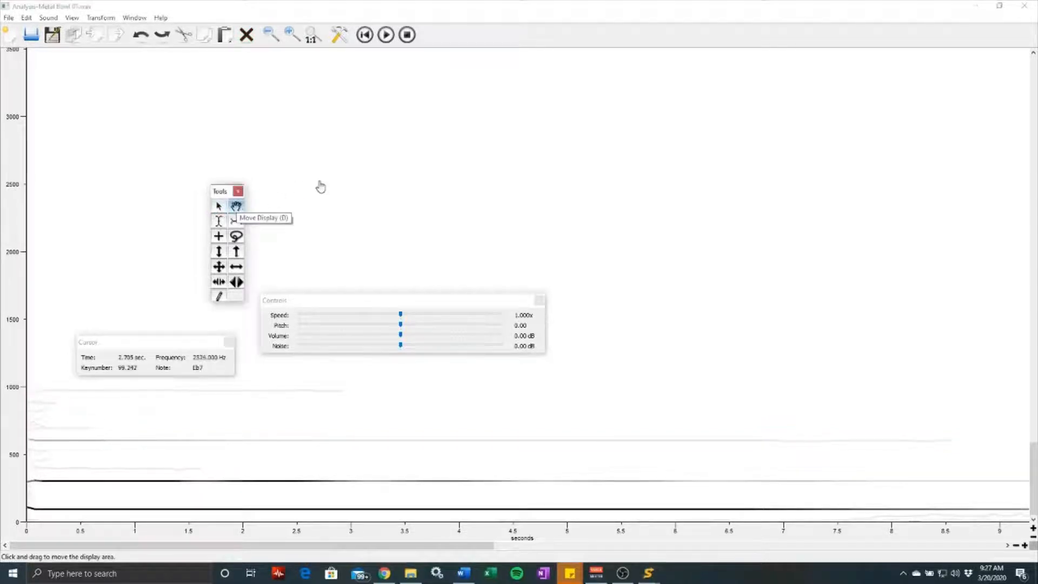
drag(331, 376, 359, 503)
drag(557, 107, 600, 498)
drag(585, 245, 703, 477)
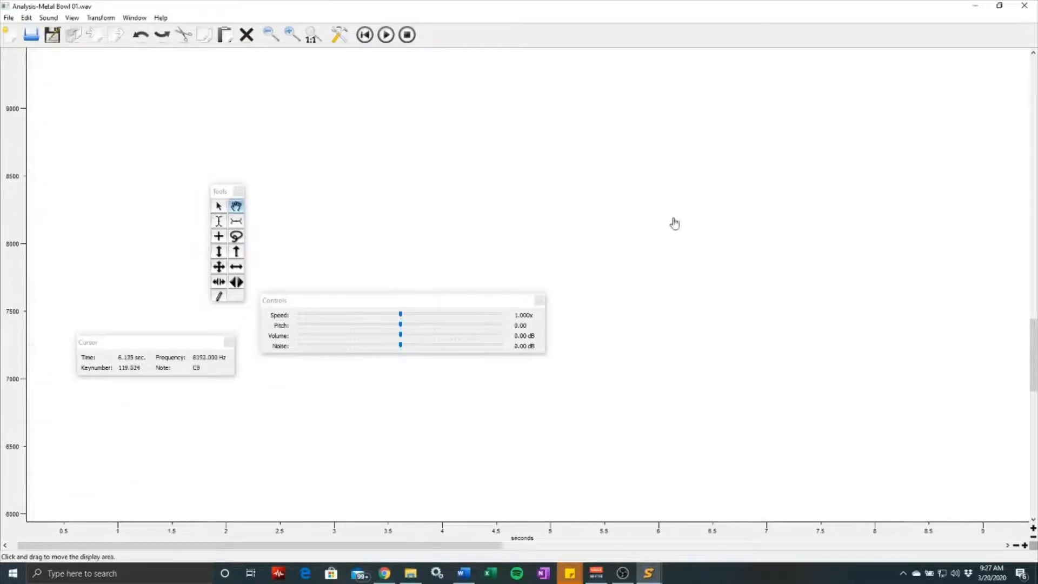
drag(674, 222, 720, 429)
drag(723, 228, 696, 198)
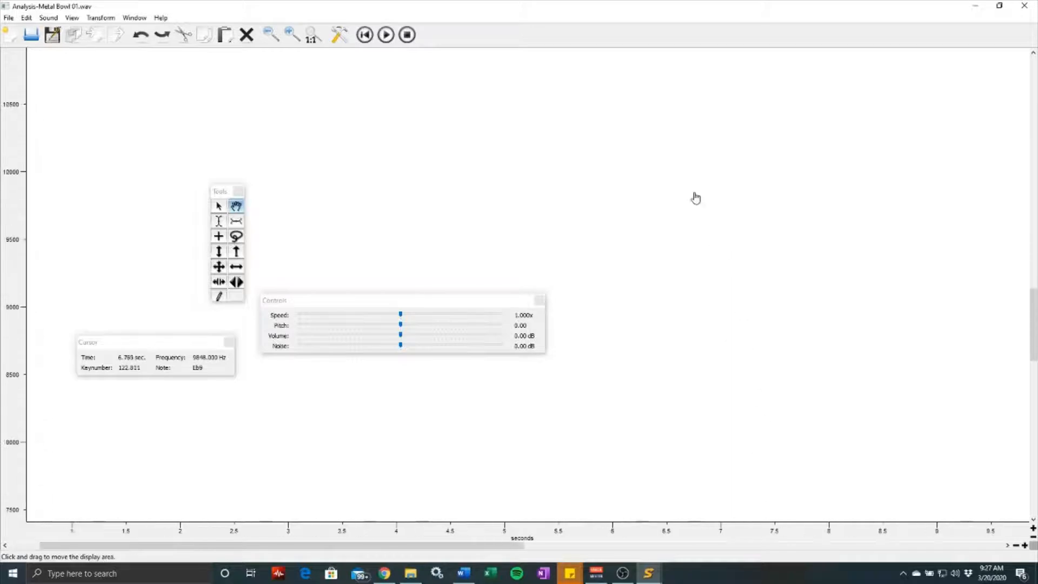
drag(708, 367, 685, 217)
drag(692, 353, 697, 196)
drag(709, 354, 703, 235)
drag(762, 457, 754, 224)
drag(736, 388, 732, 280)
drag(739, 455, 741, 314)
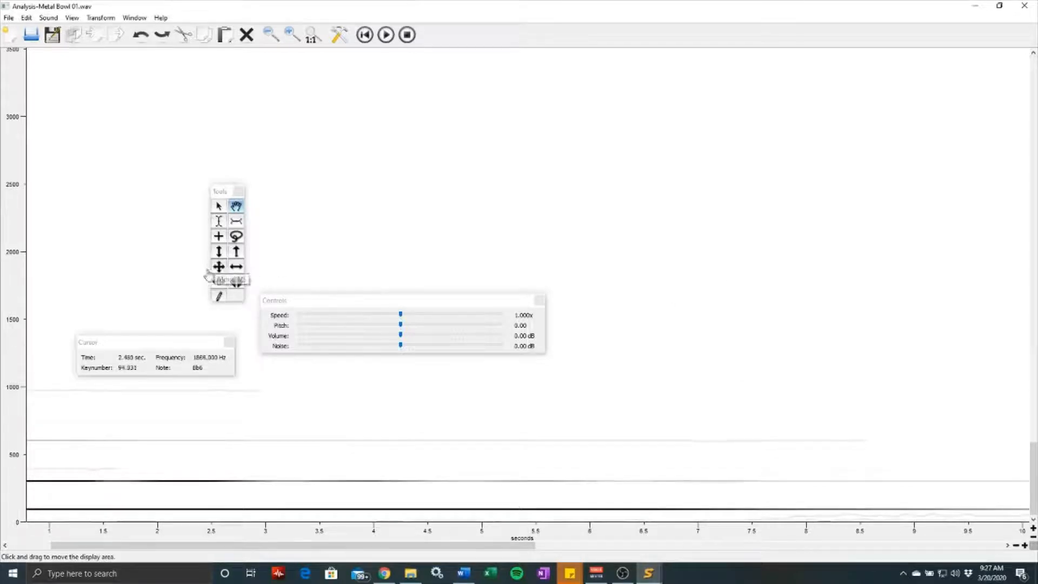
Step: Select the time region from about 6 to 9.1 seconds with Time Region Selection
click(218, 221)
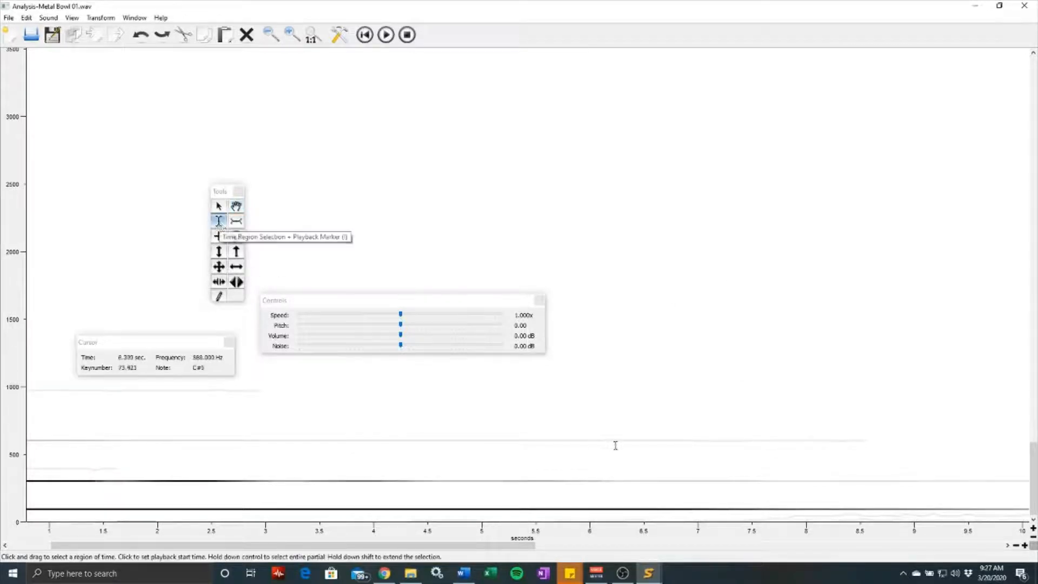
drag(582, 421, 921, 417)
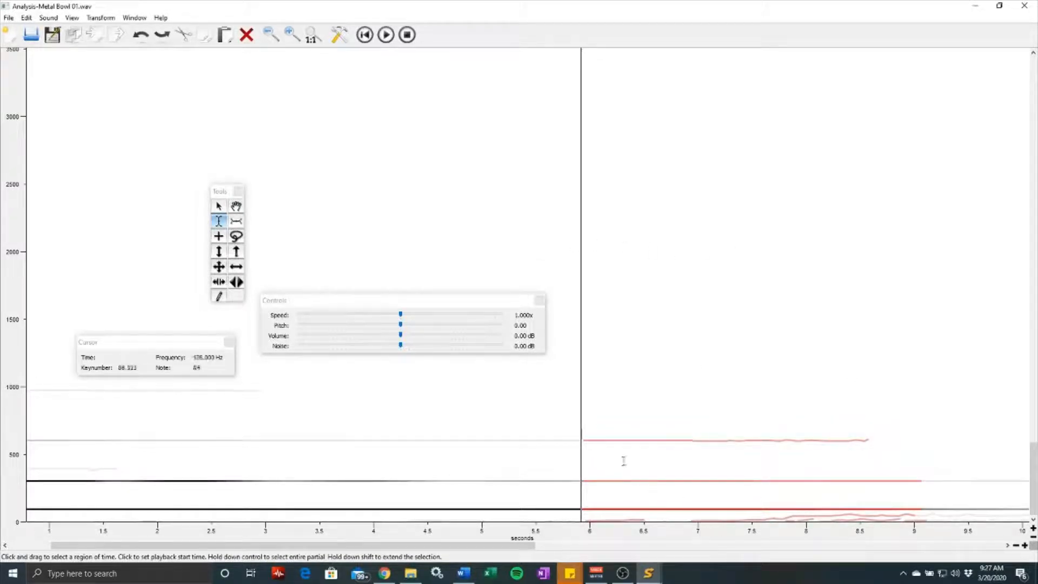
drag(588, 410, 922, 390)
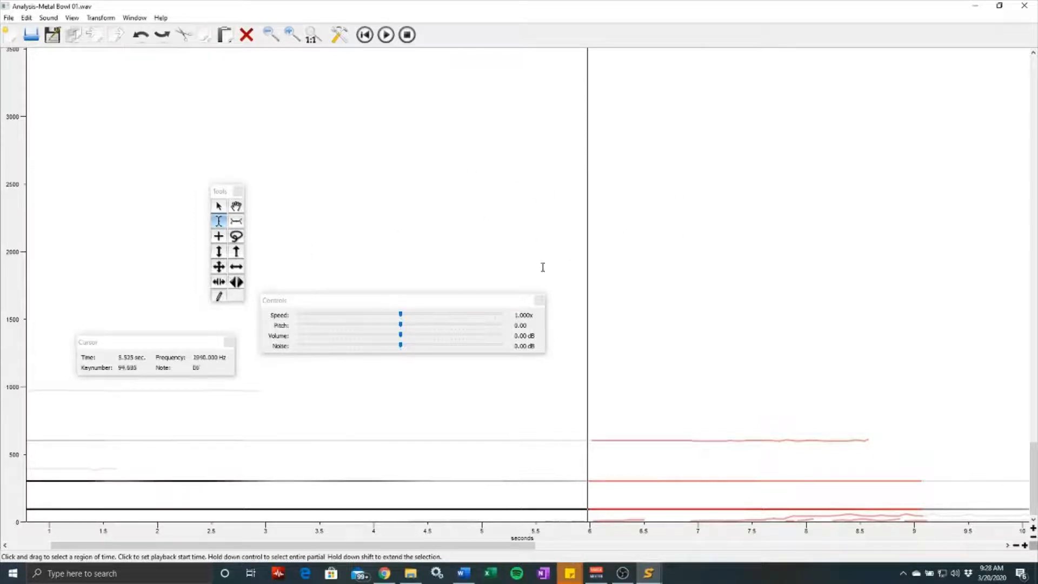
Step: Select the frequency region from about 2300 Hz down to about 340 Hz
click(238, 222)
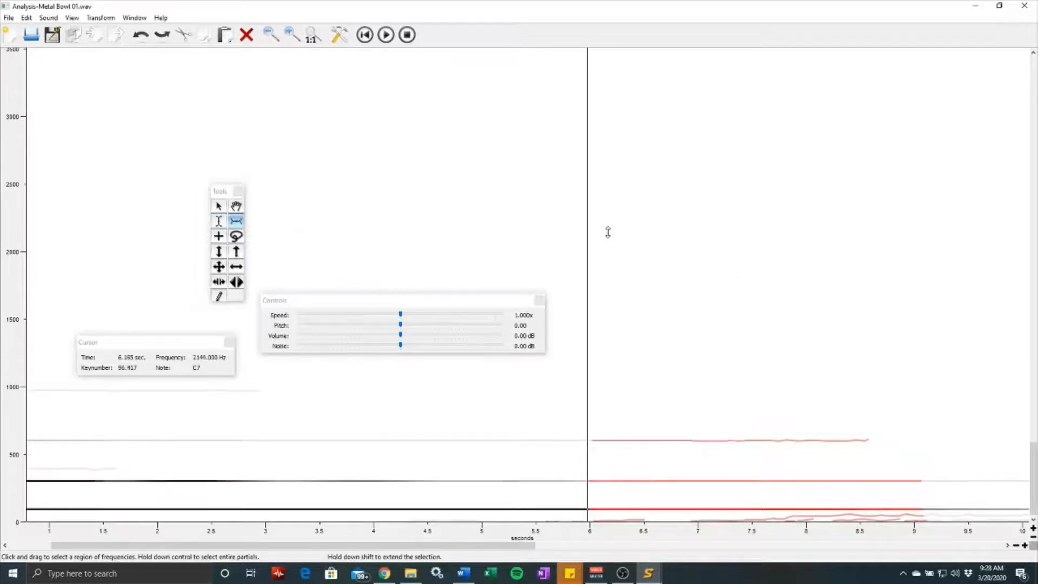
drag(75, 209, 93, 476)
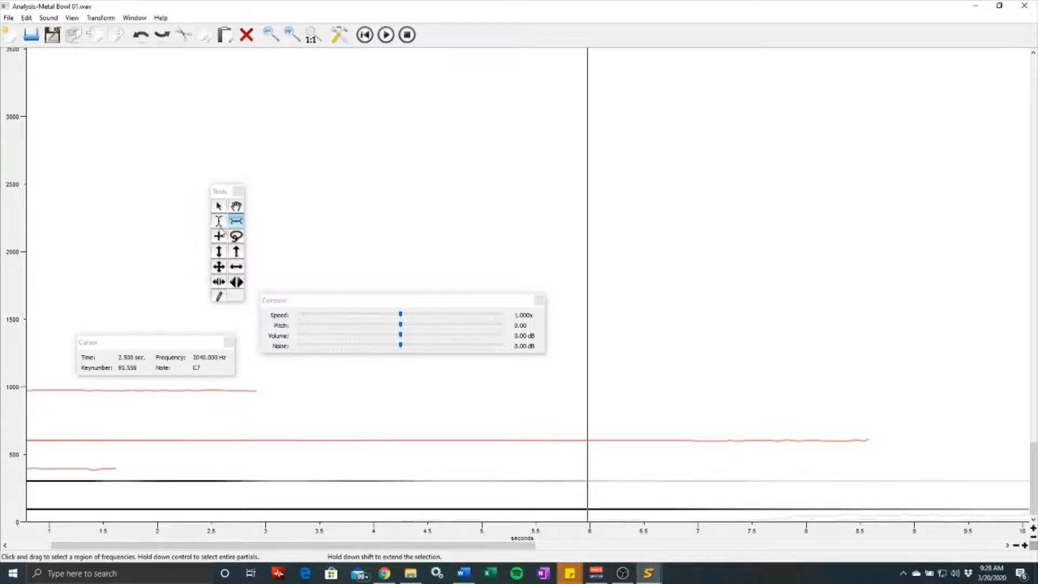
Step: Select a rectangular region over the 300 Hz and 600 Hz partials from about 6.6 to 8.6 seconds, and clear the selection
click(219, 236)
drag(649, 274, 869, 488)
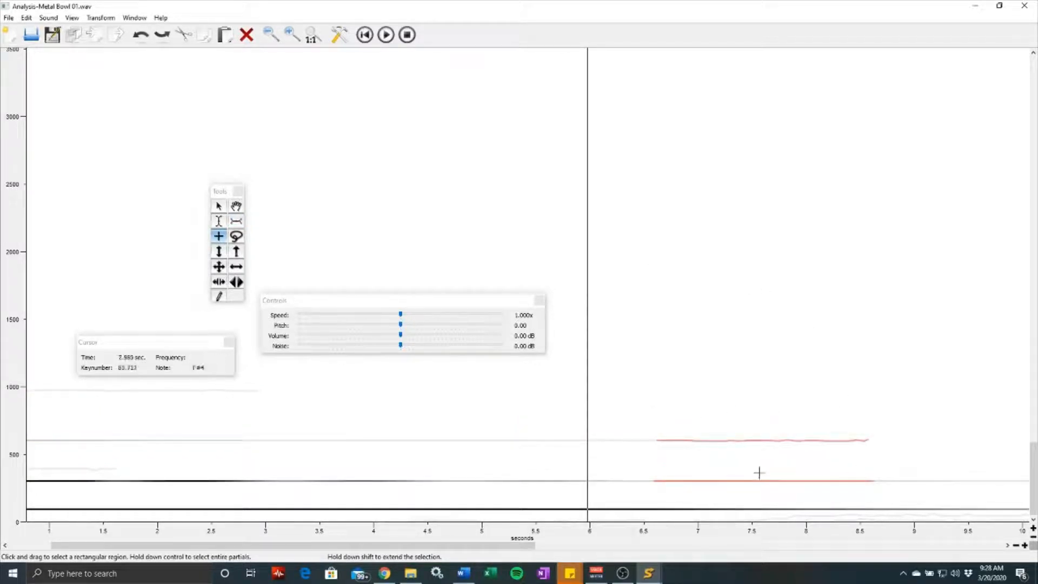
drag(624, 180, 988, 336)
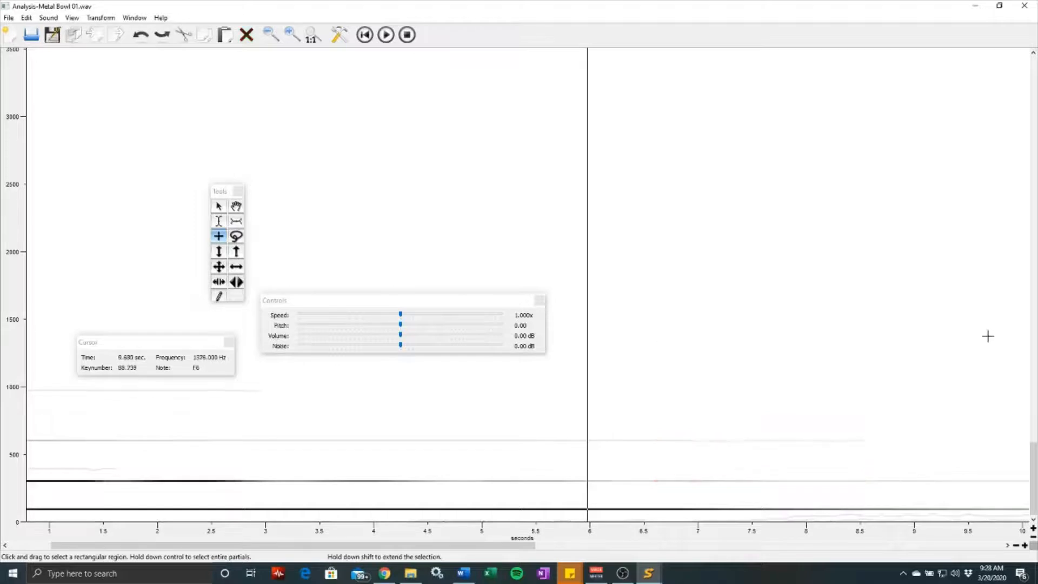
drag(672, 140, 919, 321)
Step: Lasso the 300 Hz and 600 Hz partial segments between about 3.4 and 4.7 seconds, and move the Controls palette away from them
click(236, 236)
mouse_move(780, 176)
mouse_down()
mouse_move(725, 185)
mouse_move(770, 331)
mouse_move(901, 216)
mouse_move(811, 176)
mouse_move(743, 179)
mouse_up()
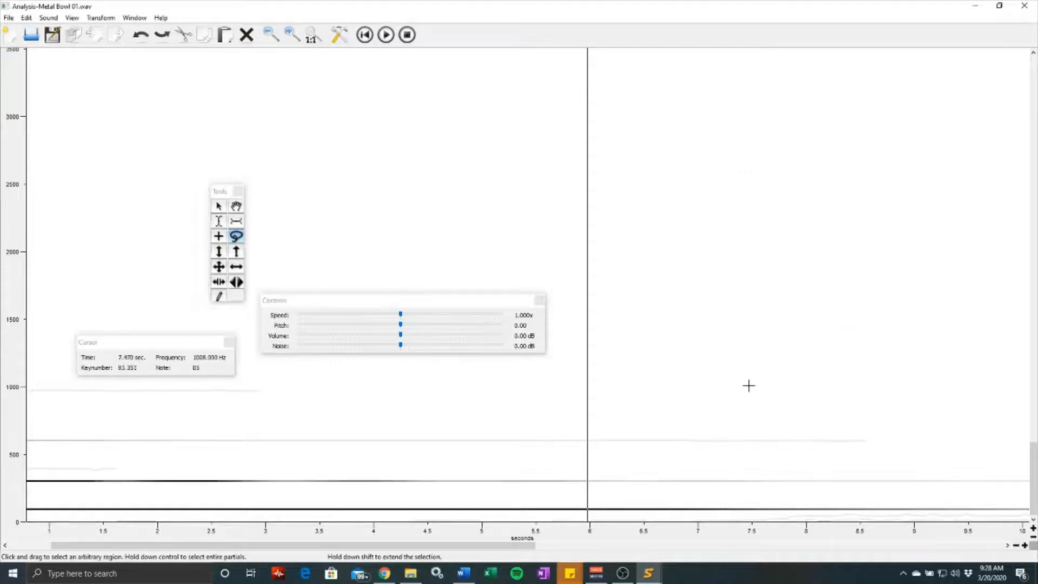
mouse_move(320, 417)
mouse_down()
mouse_move(320, 485)
mouse_move(438, 422)
mouse_move(280, 426)
mouse_up()
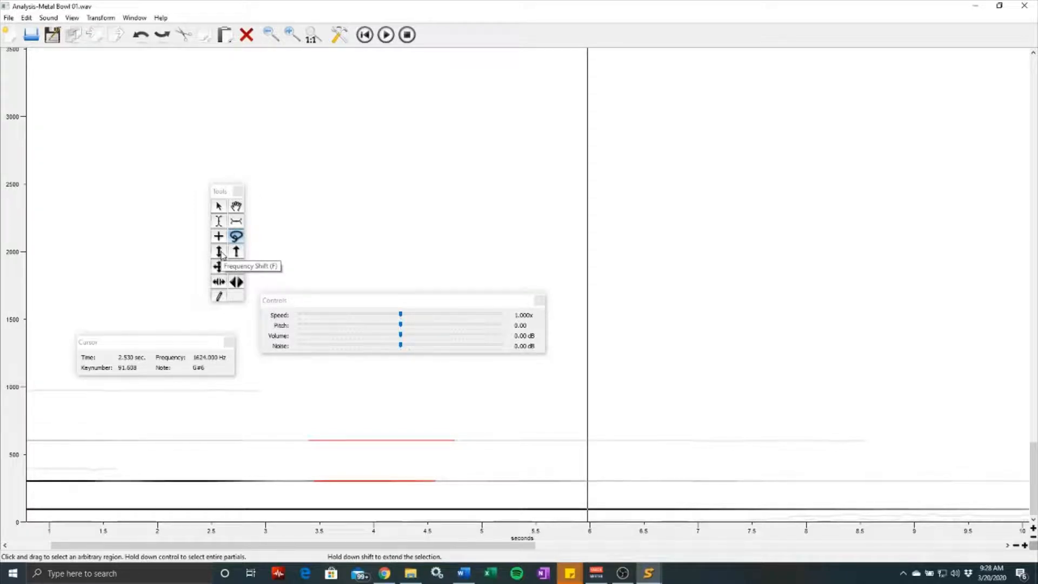
drag(394, 304, 662, 223)
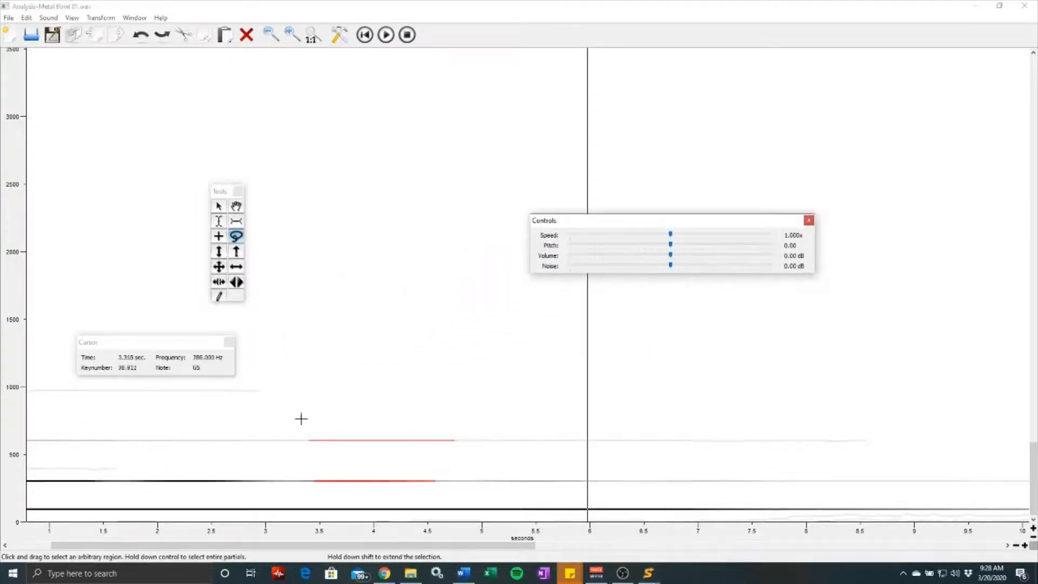
Step: Shift the selected partial segments up by about 170 Hz with Frequency Shift
click(218, 252)
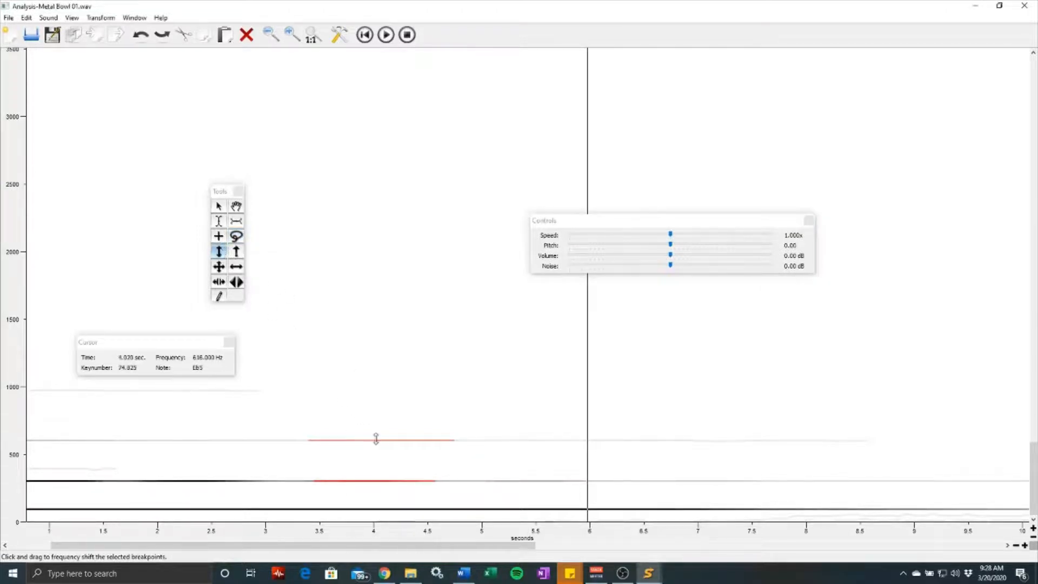
drag(376, 439, 381, 416)
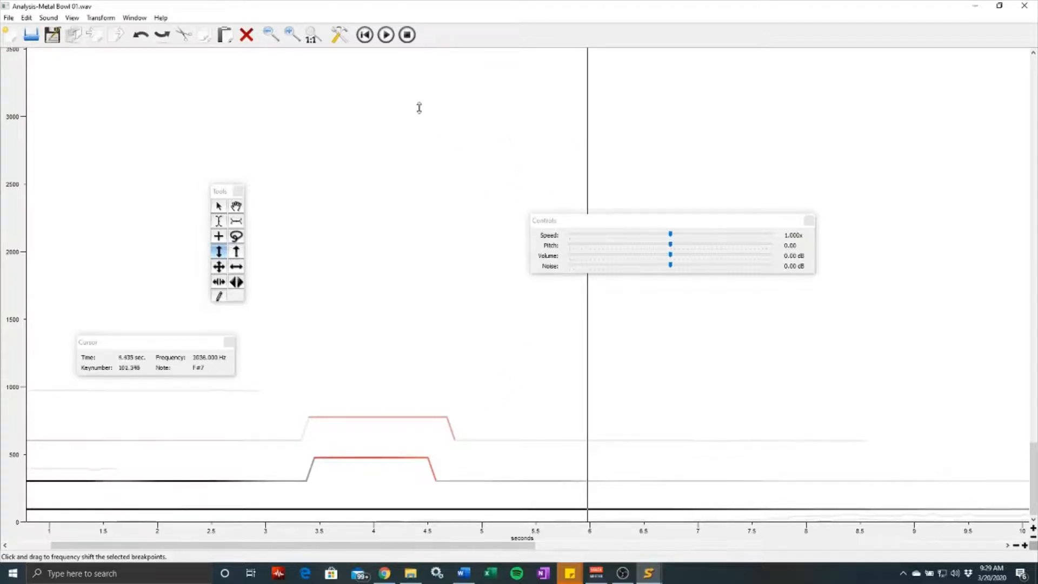
Step: Play the frequency-shifted sound from the beginning, stop it, and undo the shift
click(365, 35)
click(386, 35)
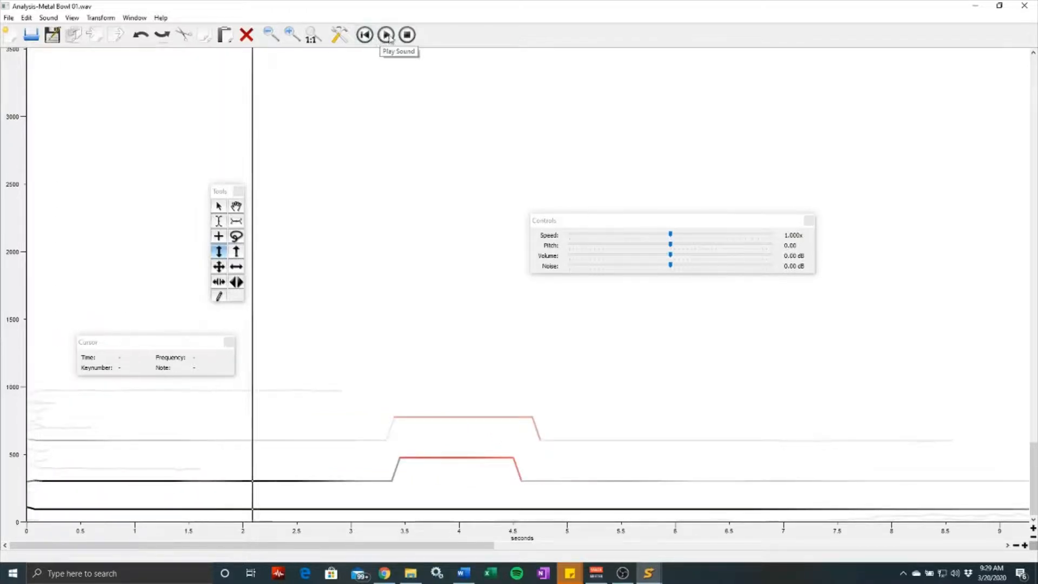
click(406, 36)
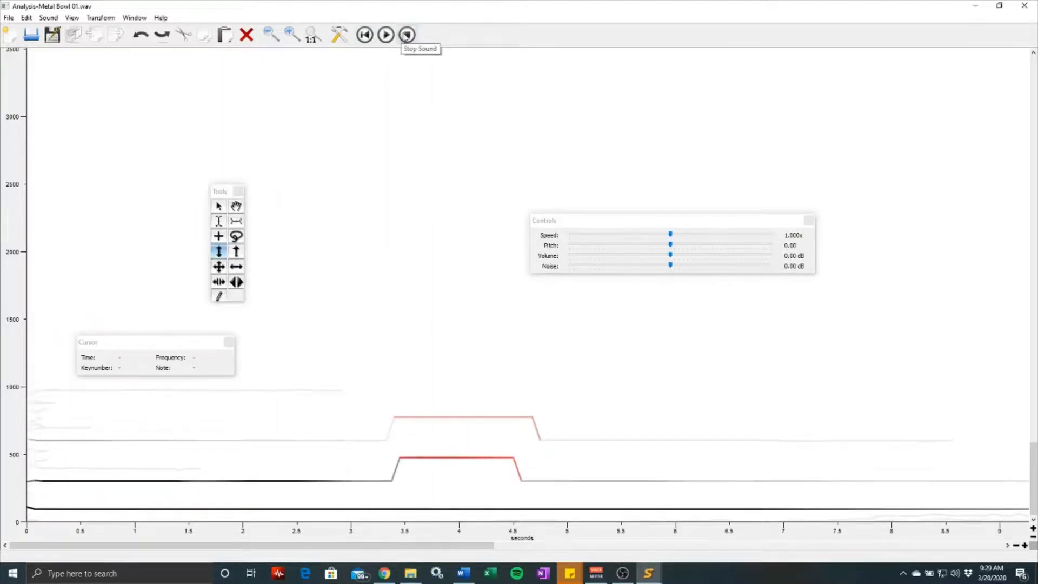
click(406, 36)
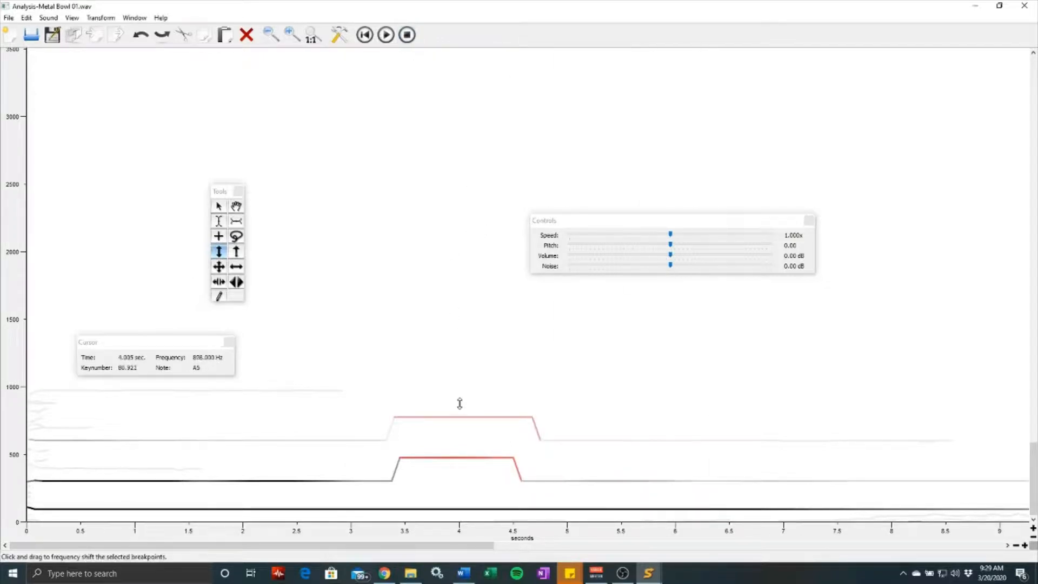
key(ctrl+z)
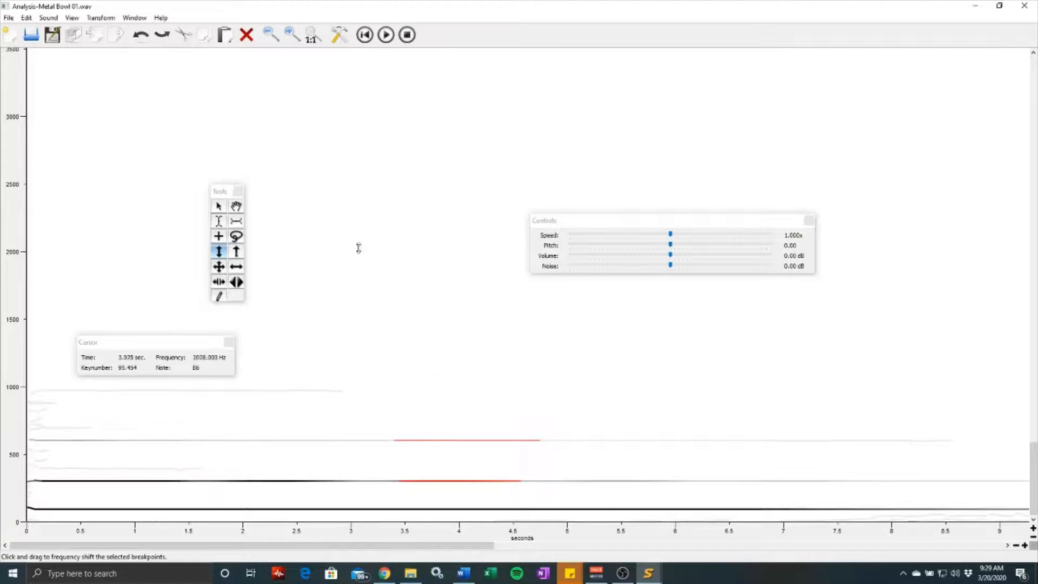
Step: Transpose the selected segments upward with Frequency Transpose until the upper one lies at about 920 Hz, and play the sound
click(237, 253)
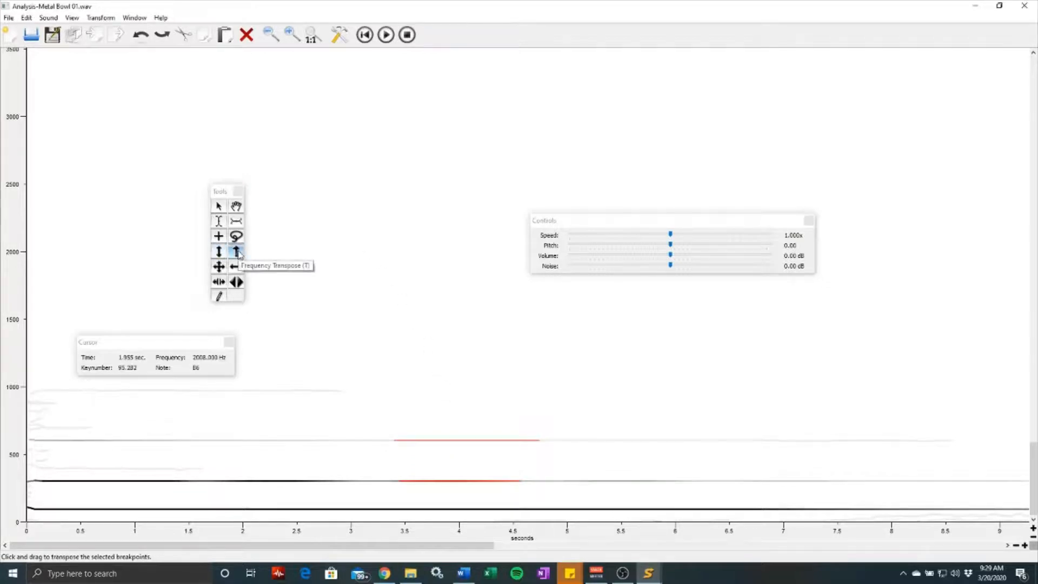
drag(459, 439, 451, 396)
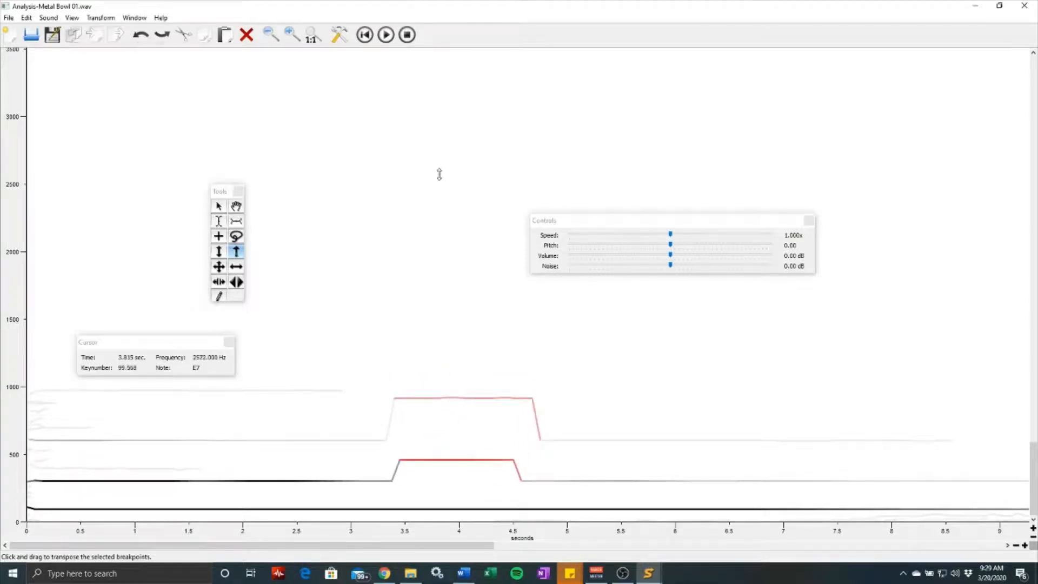
click(386, 36)
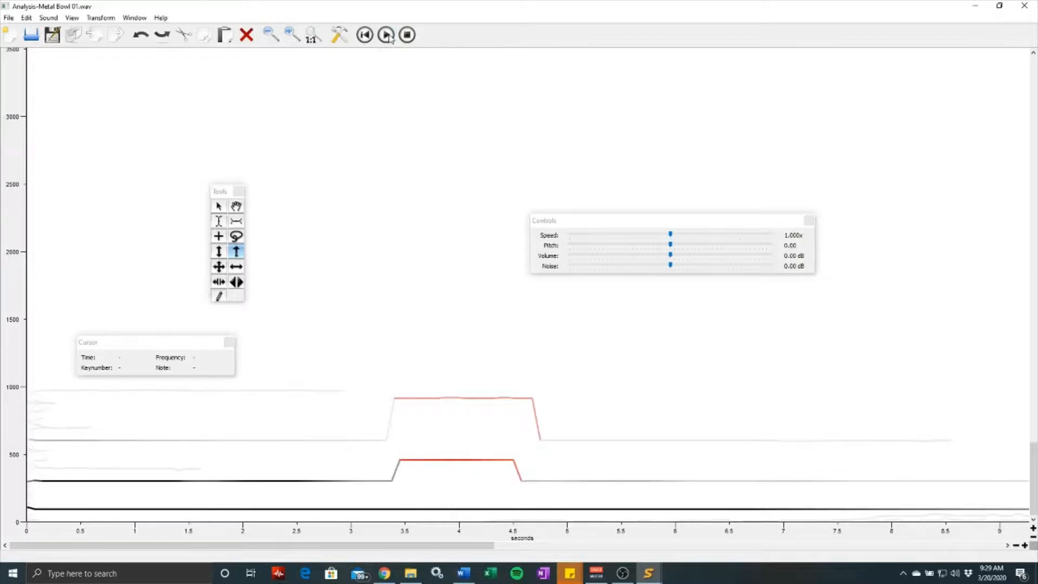
Step: Stop the playback and undo the frequency transposition of the selected segments
click(405, 37)
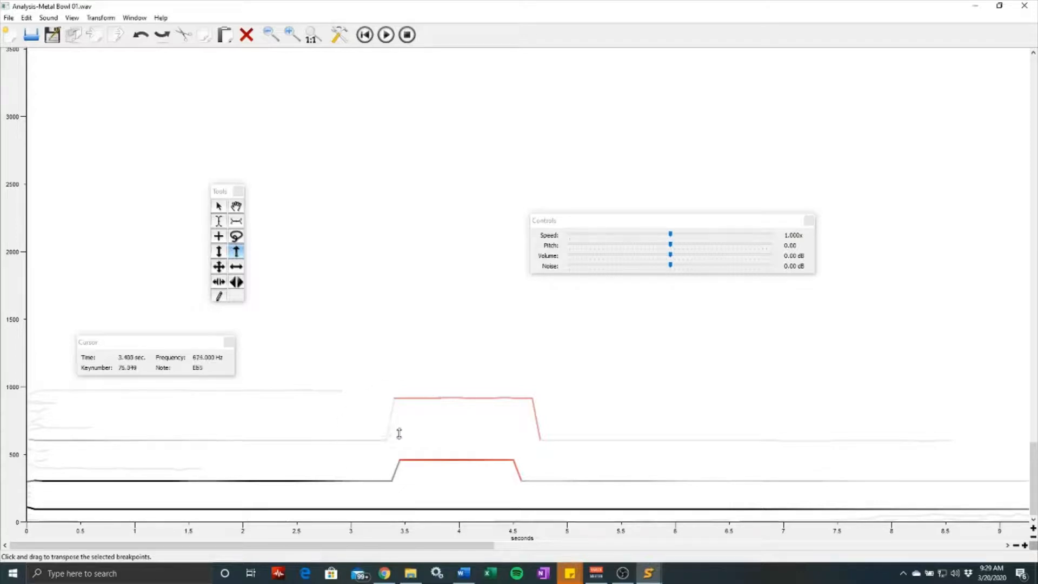
key(ctrl+z)
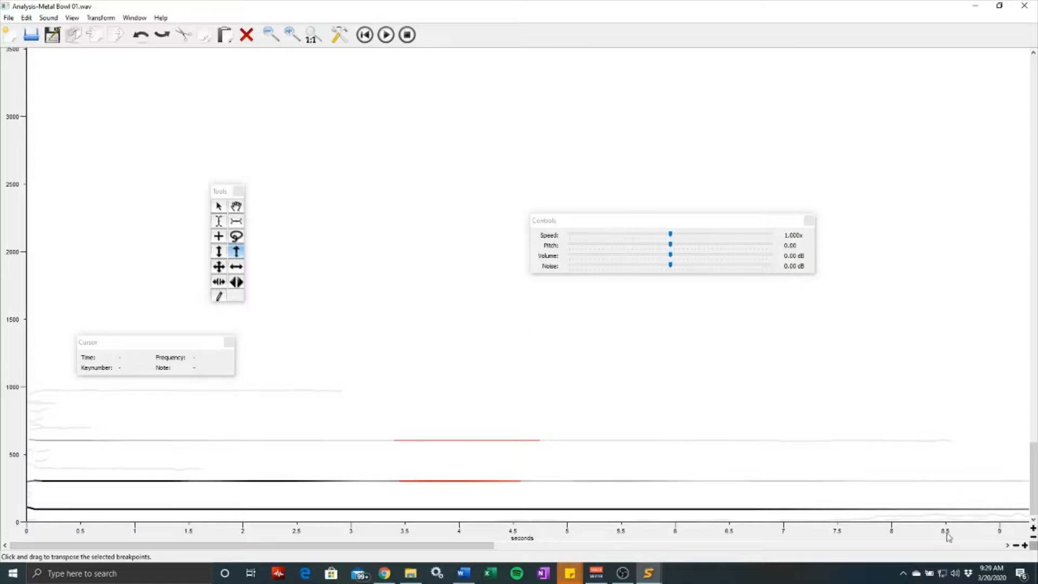
Step: Zoom out the time axis to show about 35 seconds, and move the Cursor palette further away from the partials
click(1016, 546)
click(1016, 546)
click(1016, 545)
click(1016, 546)
click(1016, 546)
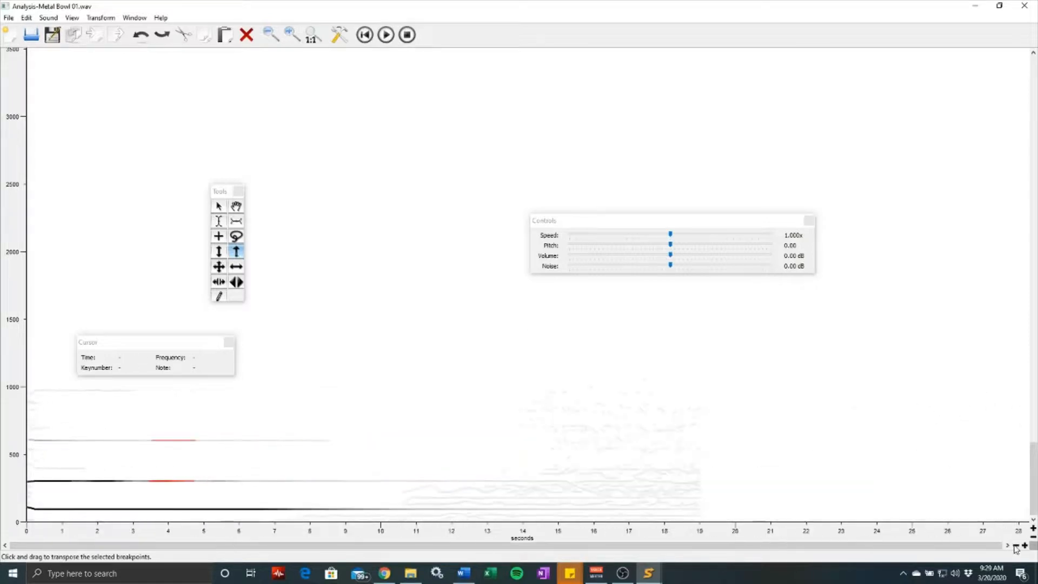
click(1016, 546)
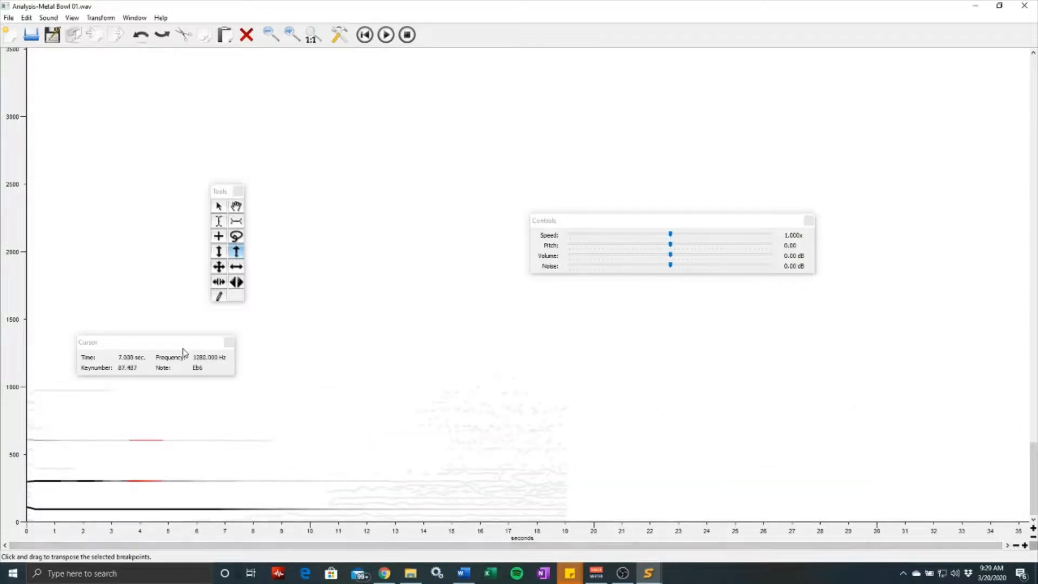
drag(180, 347, 154, 316)
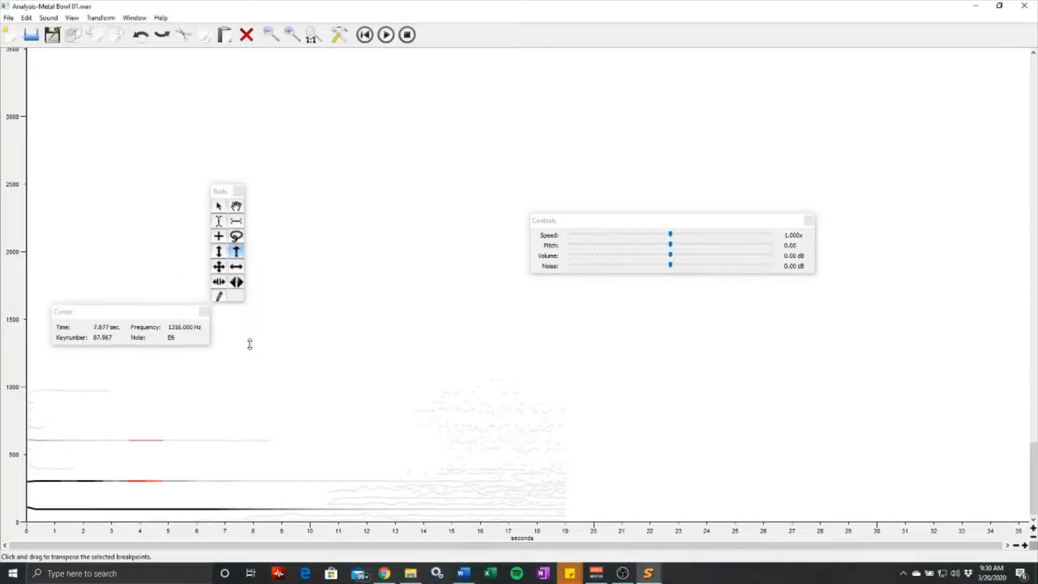
Step: Select all partials, move them up by about 30 Hz, and shift them slightly earlier in time
key(ctrl+a)
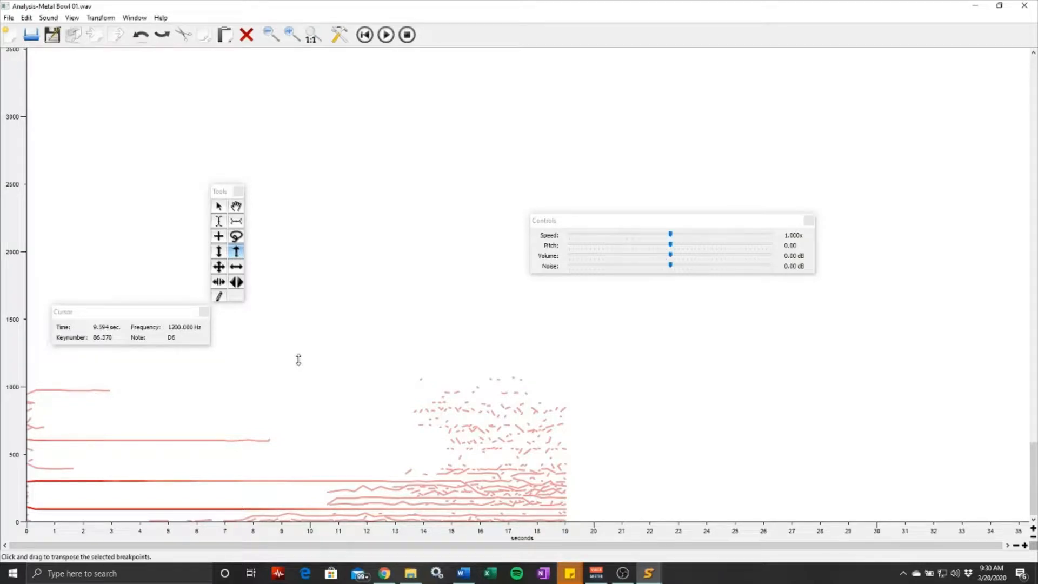
click(218, 267)
mouse_move(302, 486)
mouse_down()
mouse_move(300, 426)
mouse_move(303, 478)
mouse_move(519, 475)
mouse_move(302, 481)
mouse_up()
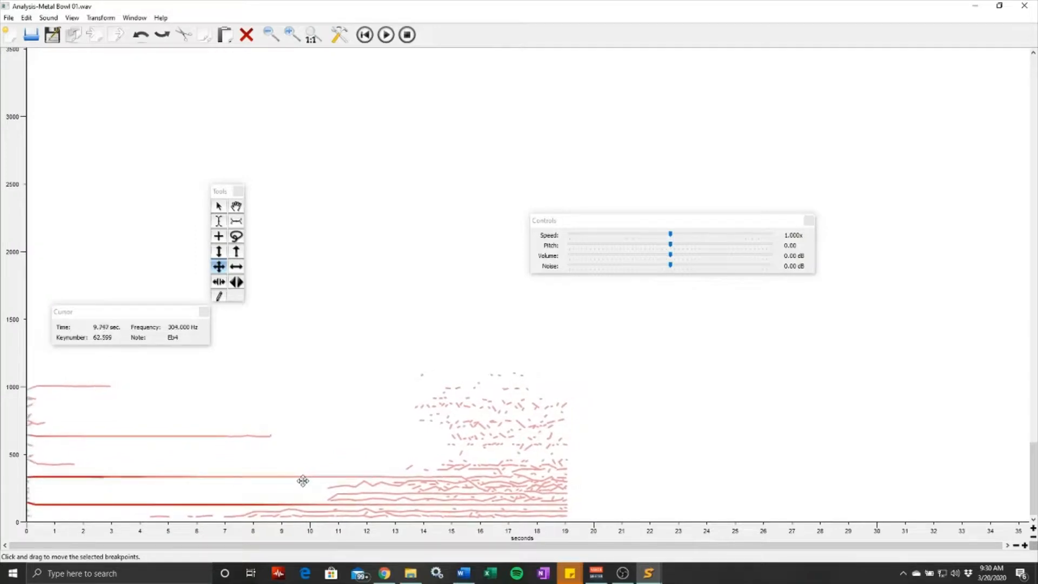
click(236, 267)
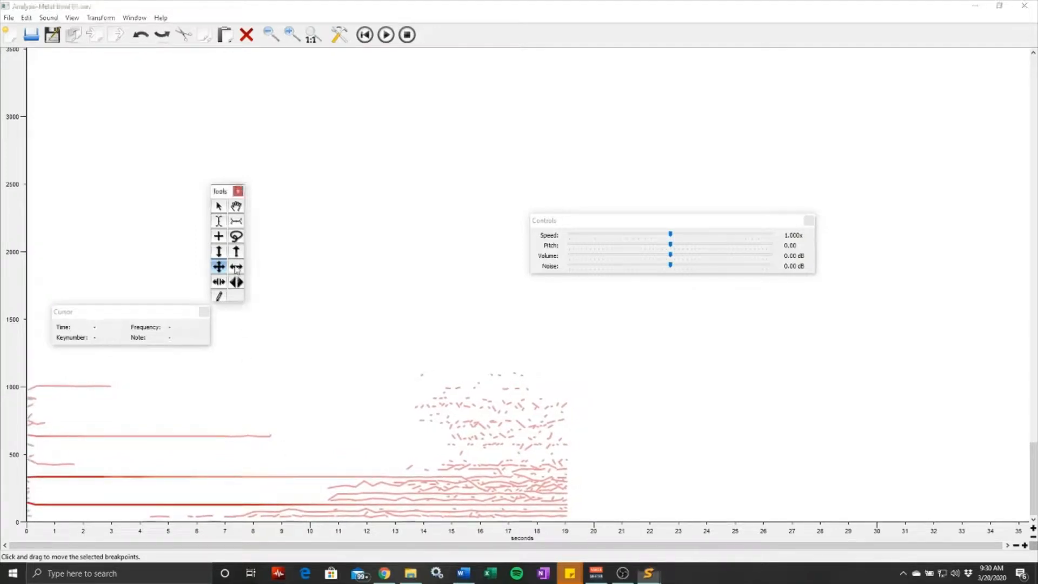
drag(255, 433, 177, 468)
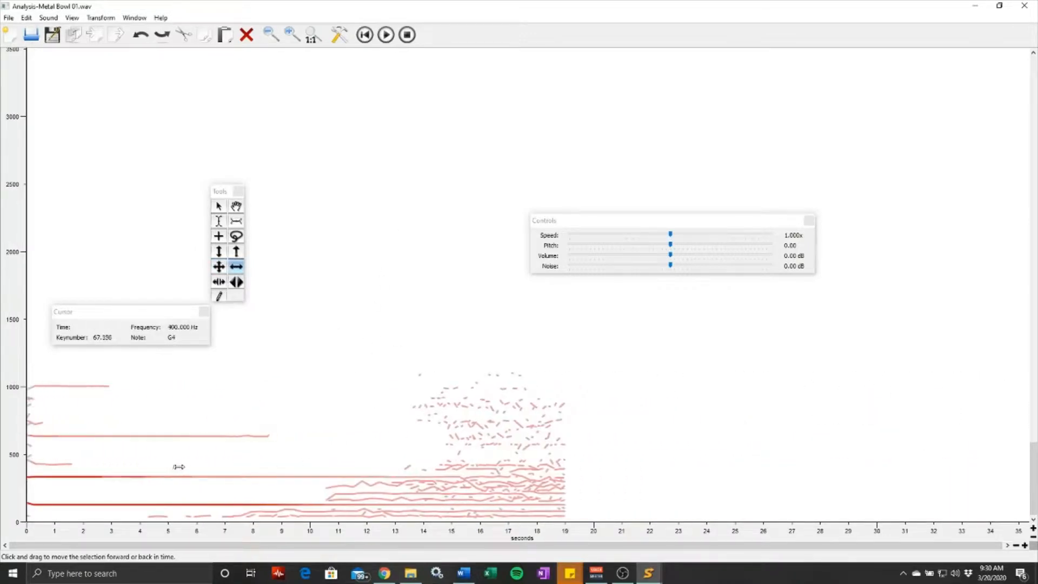
Step: Compress and stretch the selected partials in time until the partial at about 130 Hz ends near 22.6 seconds
click(219, 282)
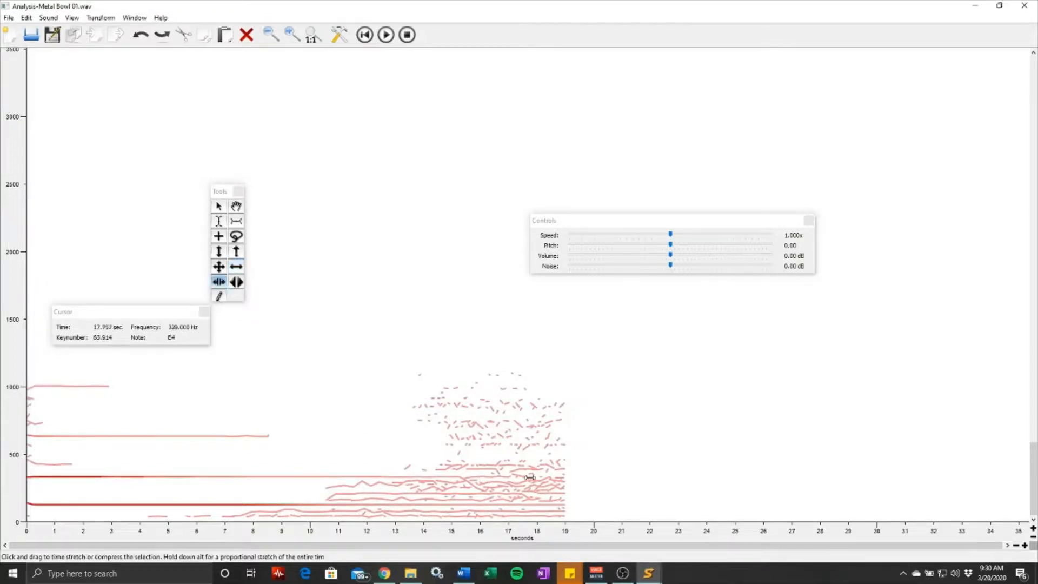
drag(530, 477, 486, 482)
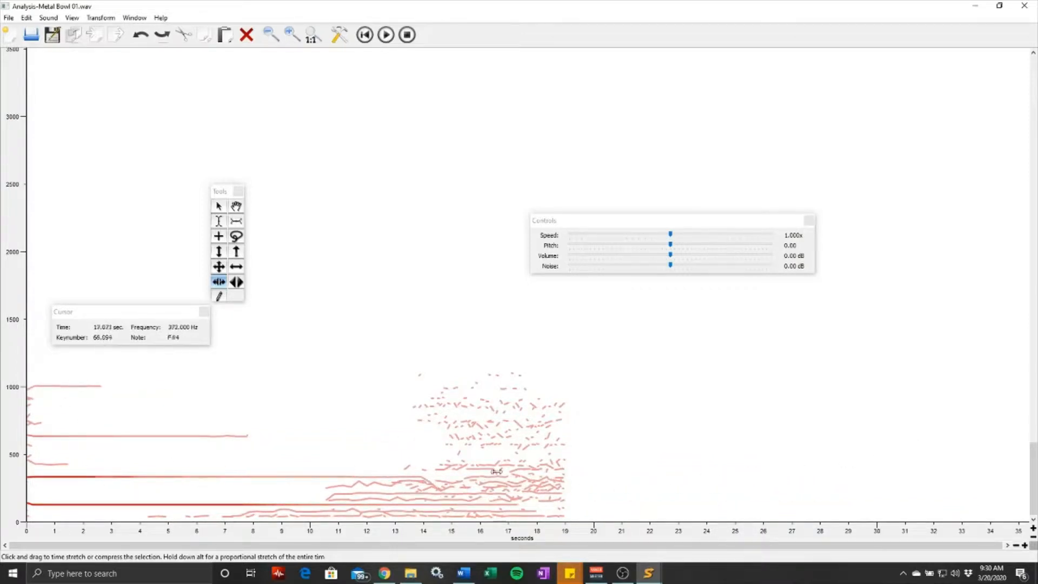
drag(496, 472, 595, 459)
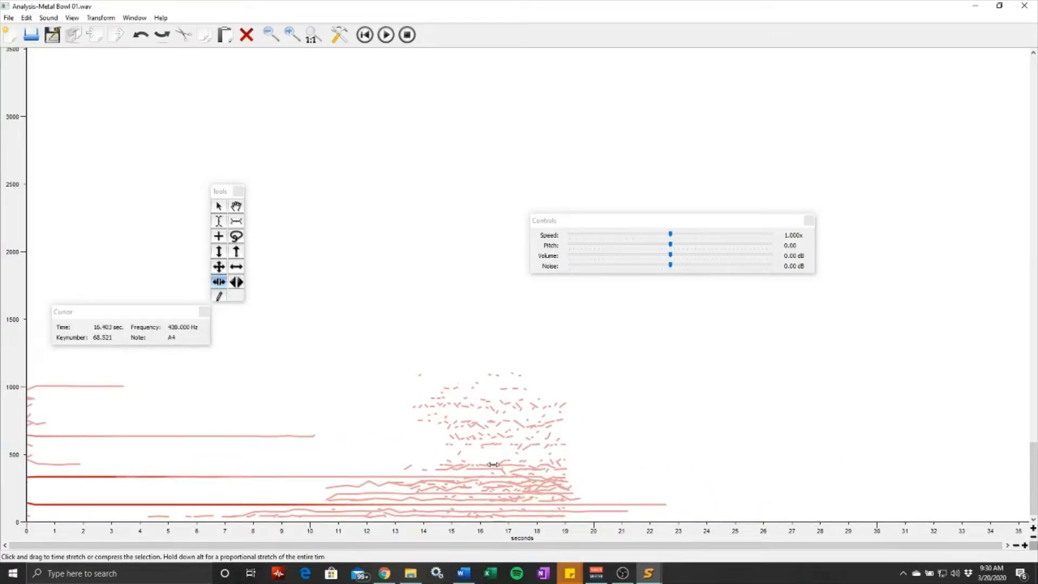
drag(494, 465, 155, 424)
drag(406, 505, 399, 466)
click(225, 195)
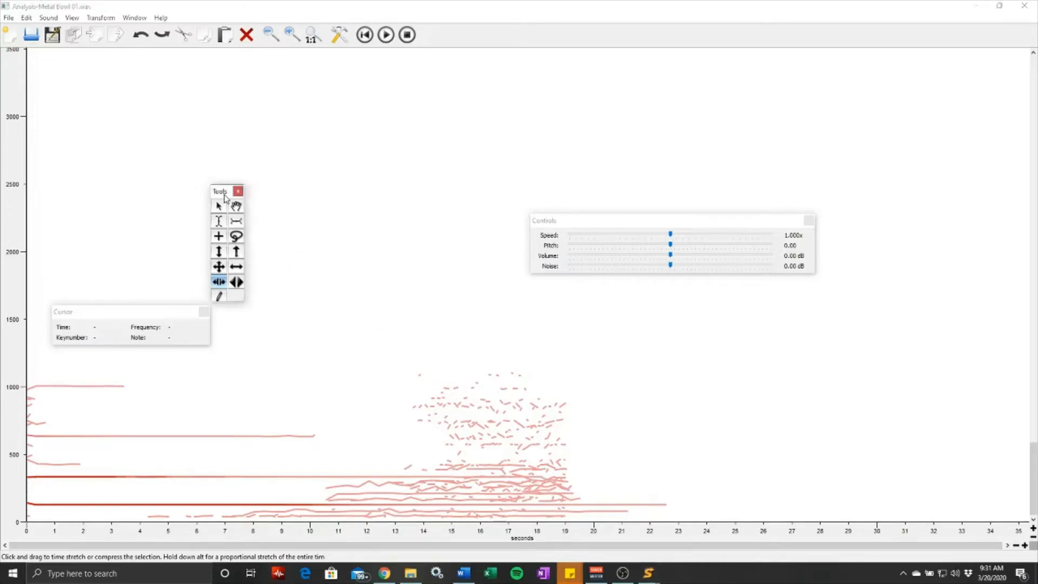
click(219, 236)
click(219, 252)
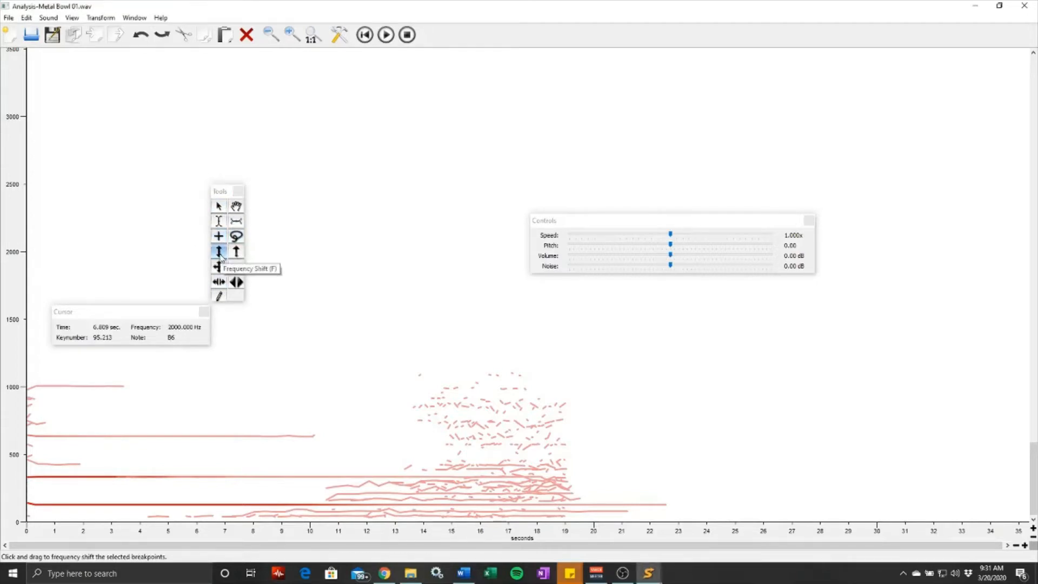
click(237, 266)
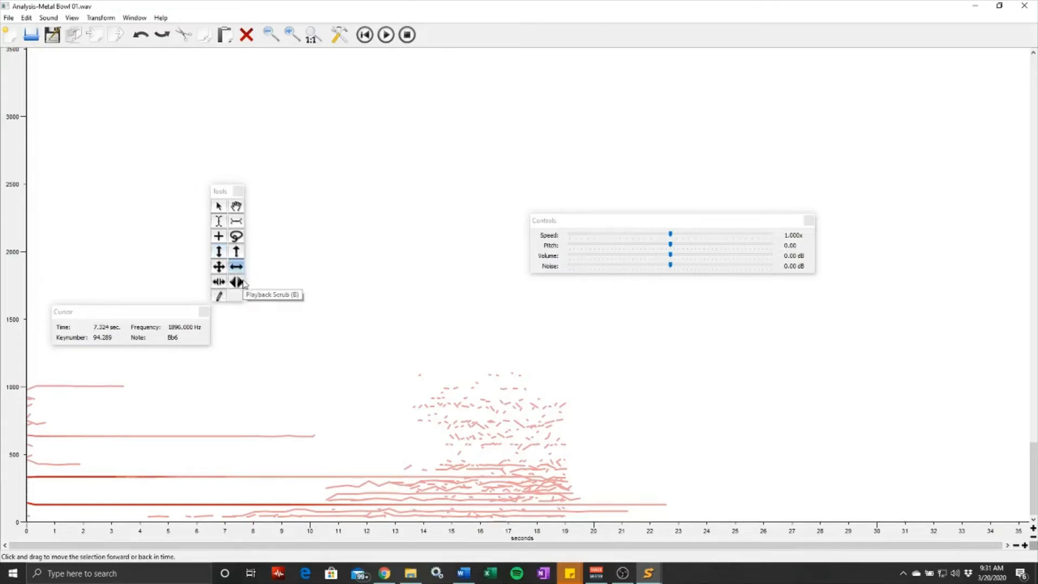
Step: Activate the Playback Scrub tool and play the sound
click(238, 282)
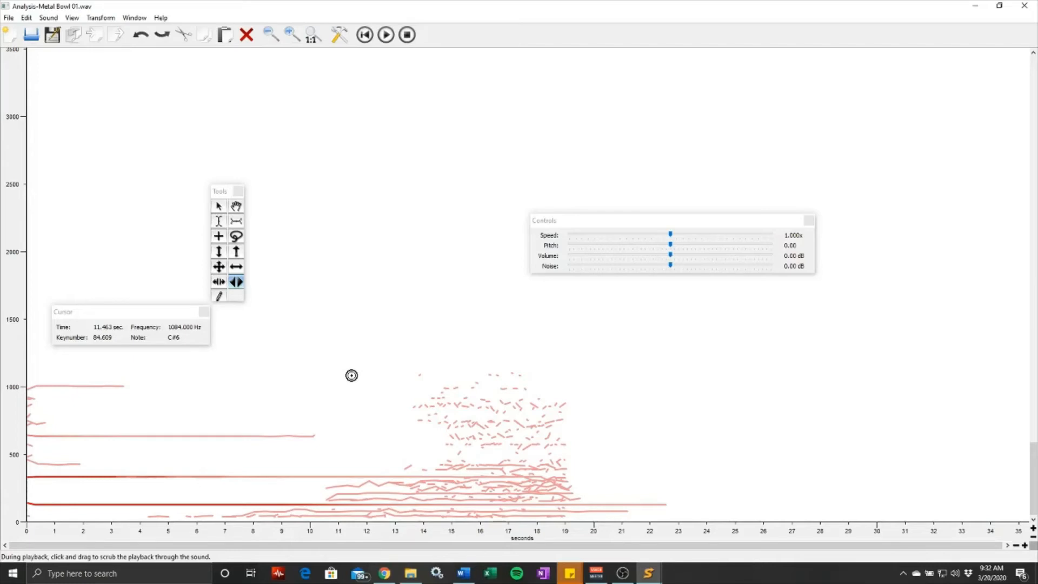
click(386, 35)
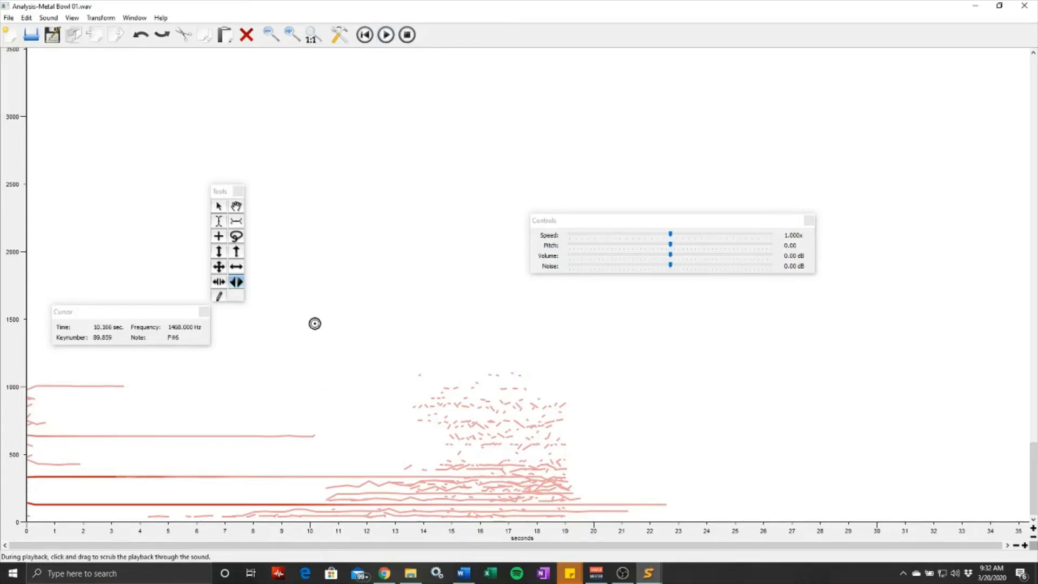
Step: Activate the Draw Partial tool for drawing a new partial
click(220, 296)
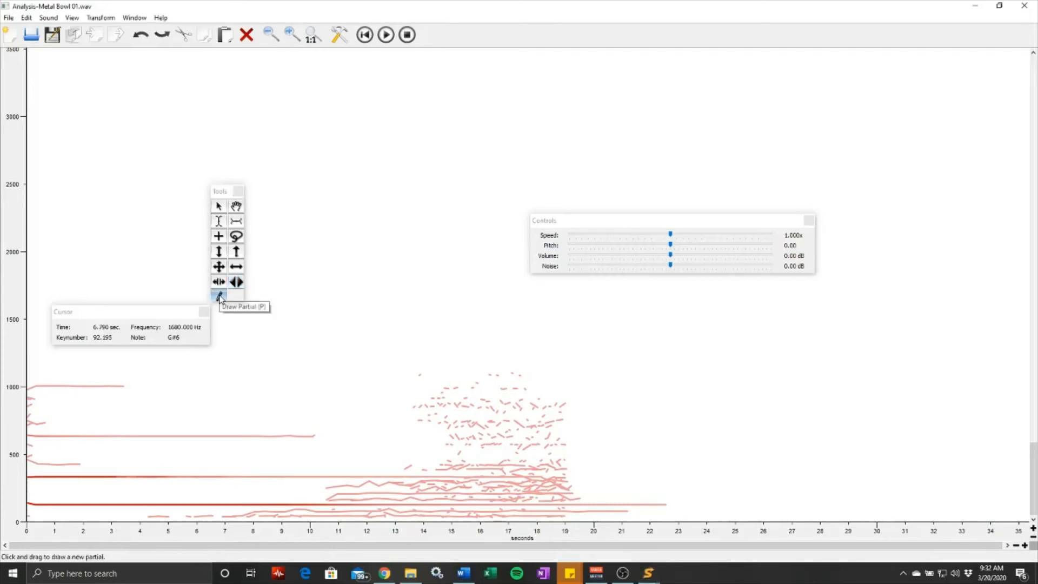